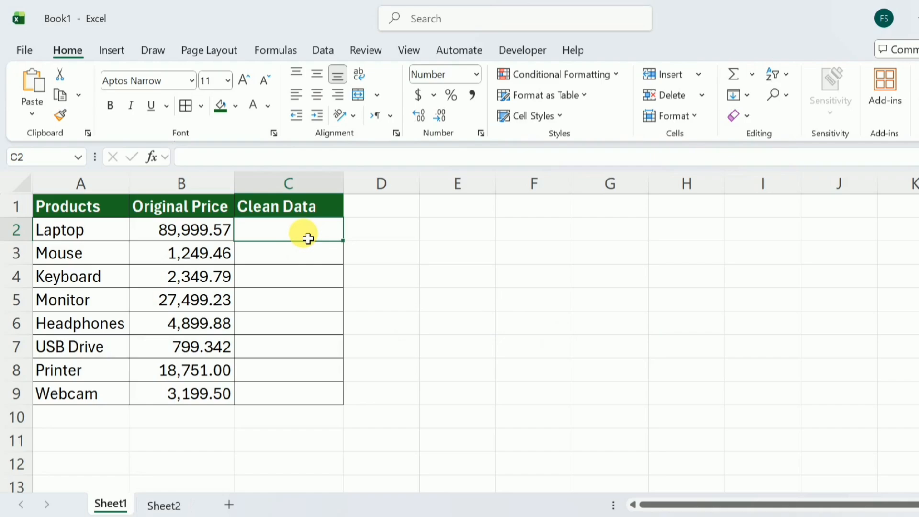
Enter a formula in C2 rounding the Laptop's original price B2 to 0 digits with ROUND
{"action": "type", "text": "=roun"}
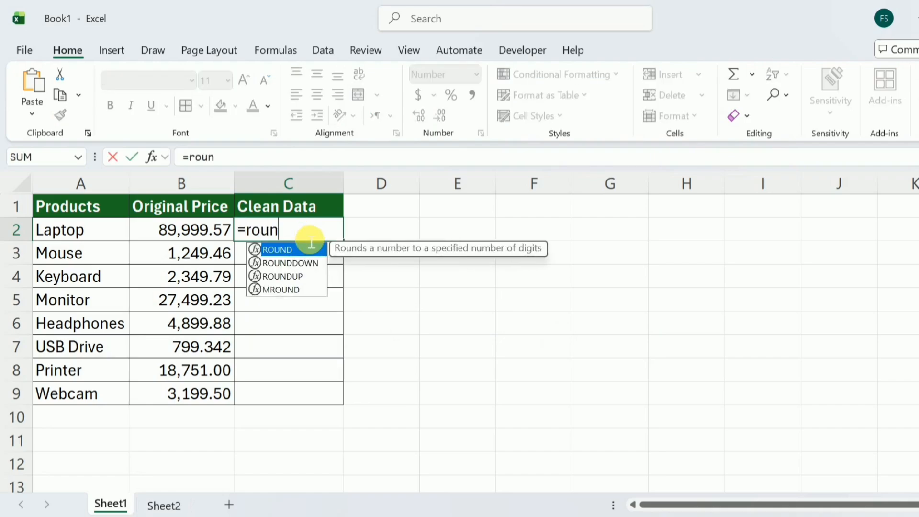
{"action": "type", "text": "d("}
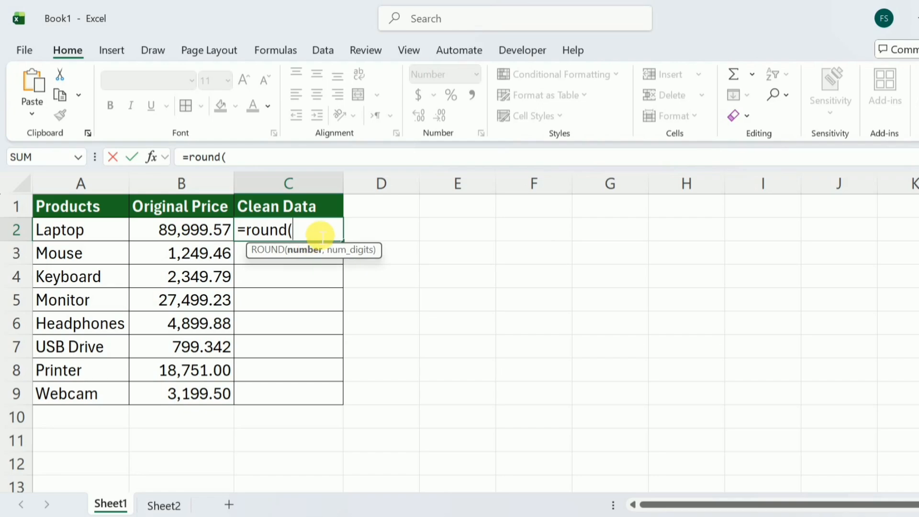
{"action": "left_click", "coordinate": [207, 235]}
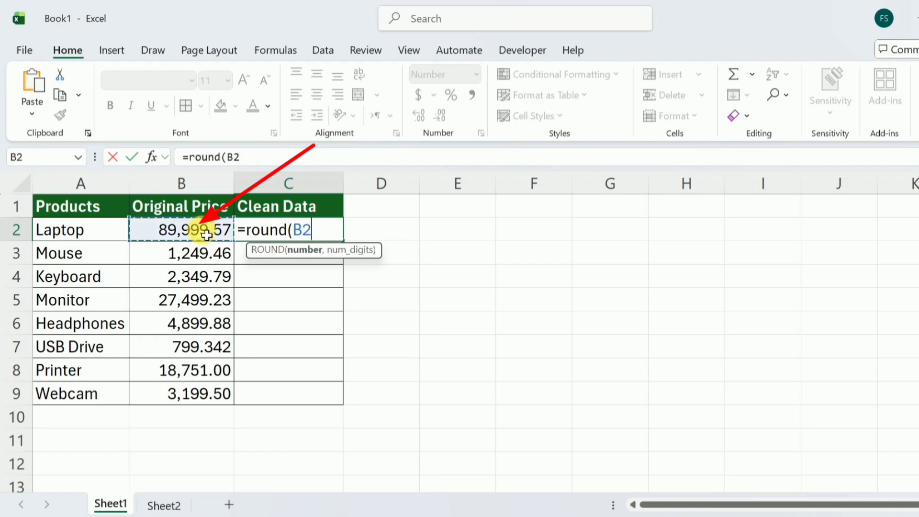
{"action": "type", "text": ","}
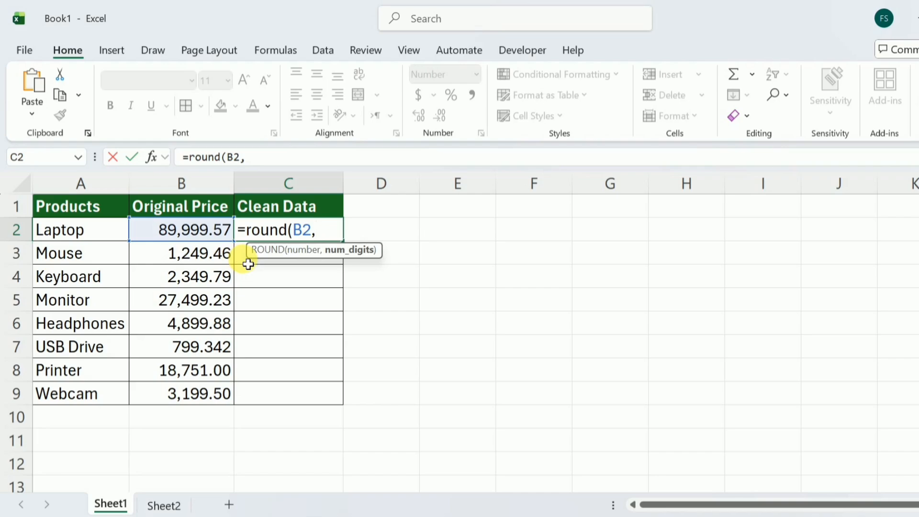
{"action": "type", "text": "0)"}
{"action": "key", "text": "Return"}
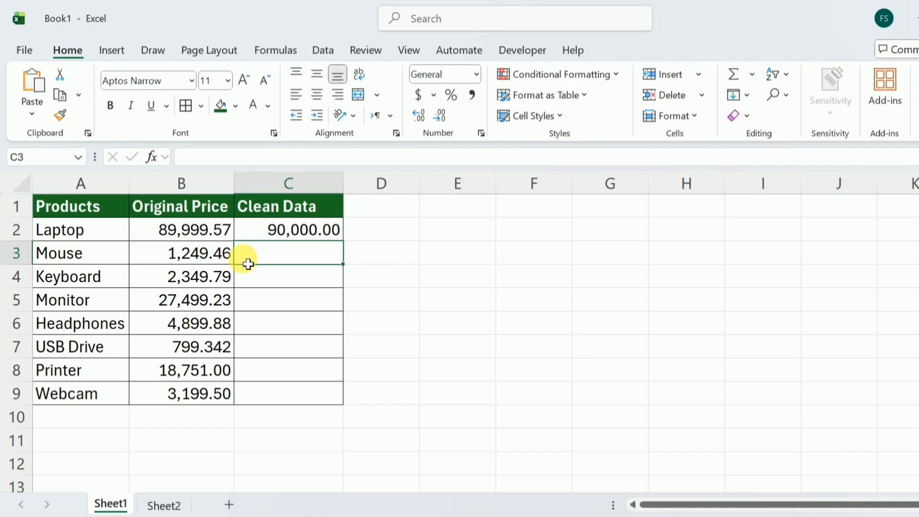
Change the ROUND formula in C2 to round to 1 digit
{"action": "left_click", "coordinate": [261, 232]}
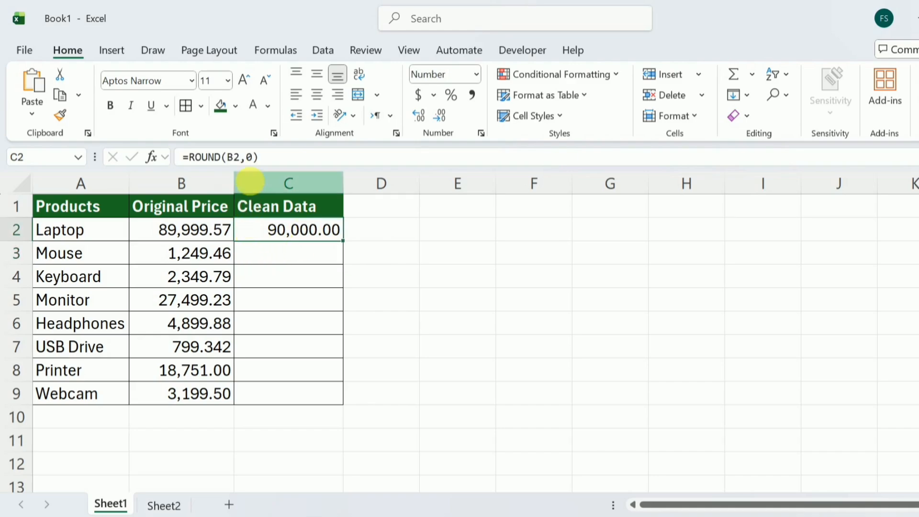
{"action": "left_click", "coordinate": [261, 163]}
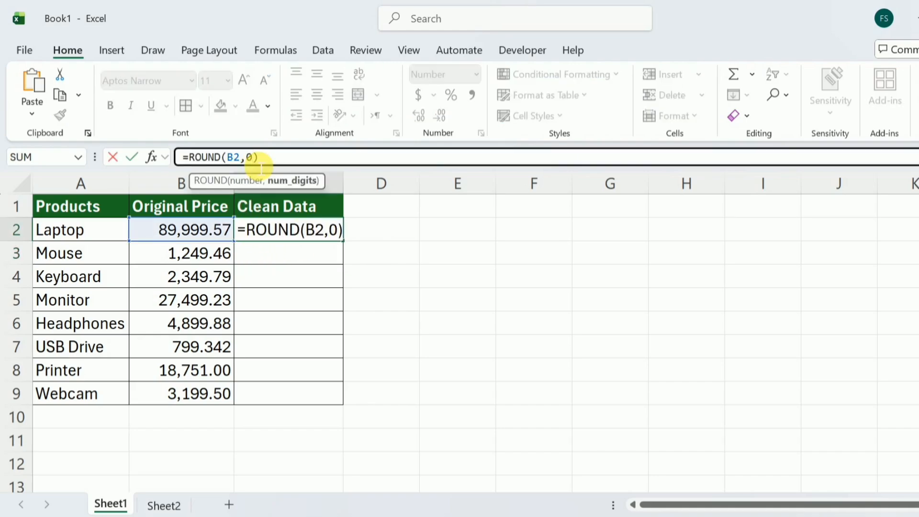
{"action": "key", "text": "BackSpace"}
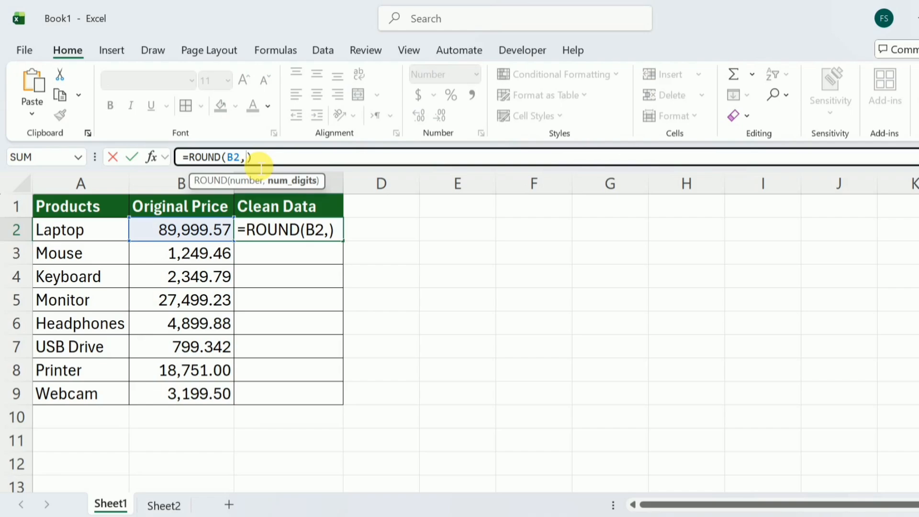
{"action": "type", "text": "1"}
{"action": "key", "text": "Return"}
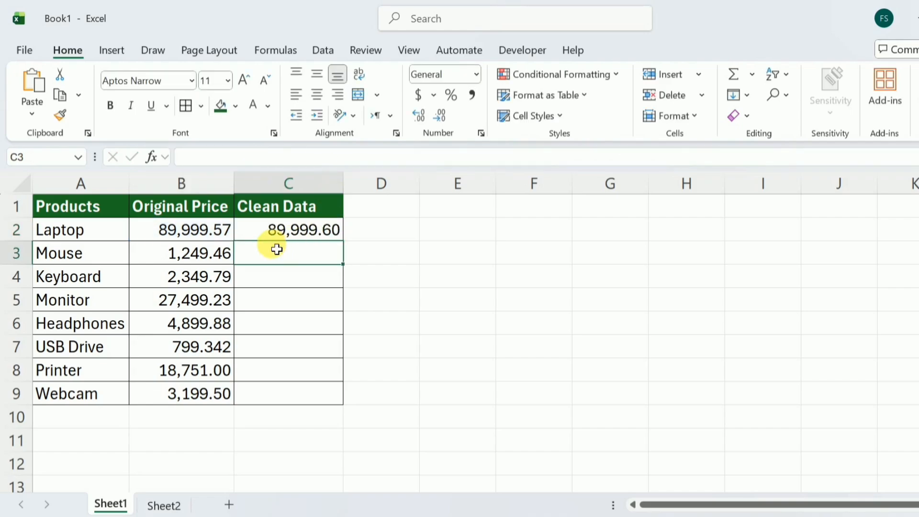
Change C2's ROUND formula to 2 digits and fill it down through C9
{"action": "left_click", "coordinate": [305, 233]}
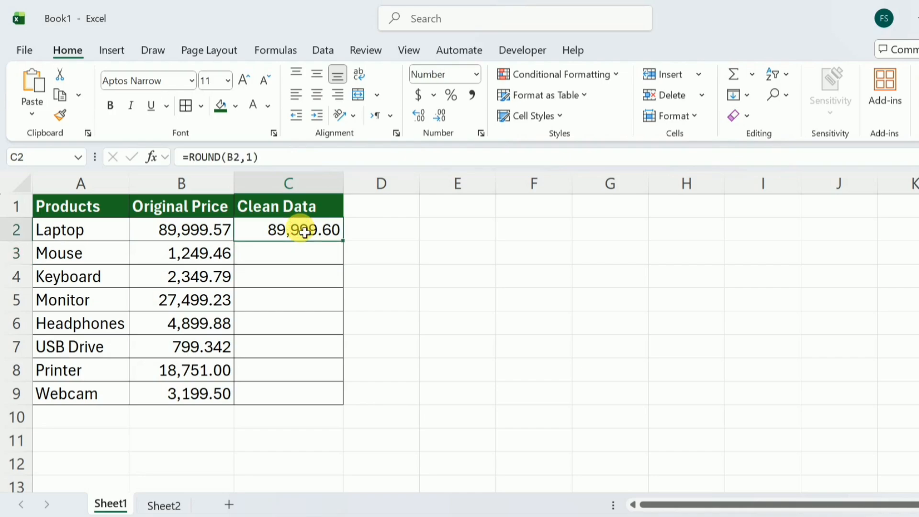
{"action": "left_click", "coordinate": [254, 157]}
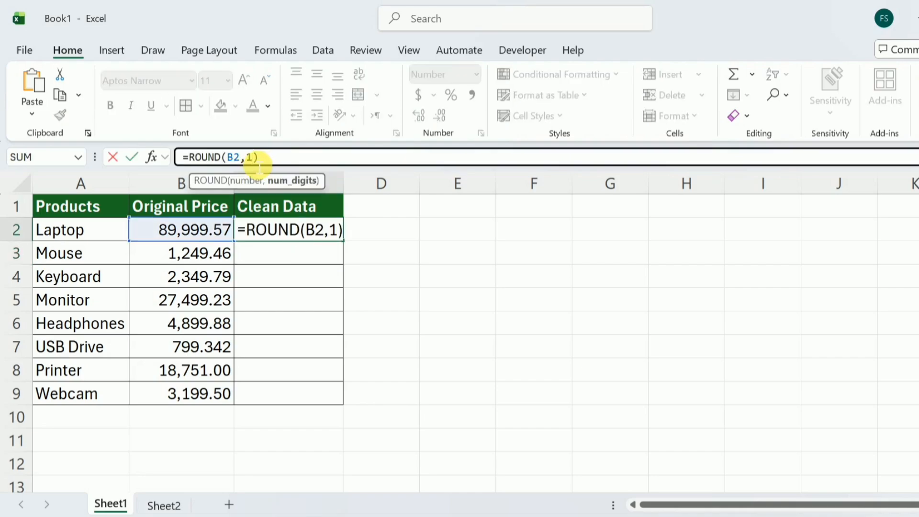
{"action": "key", "text": "BackSpace"}
{"action": "type", "text": "2"}
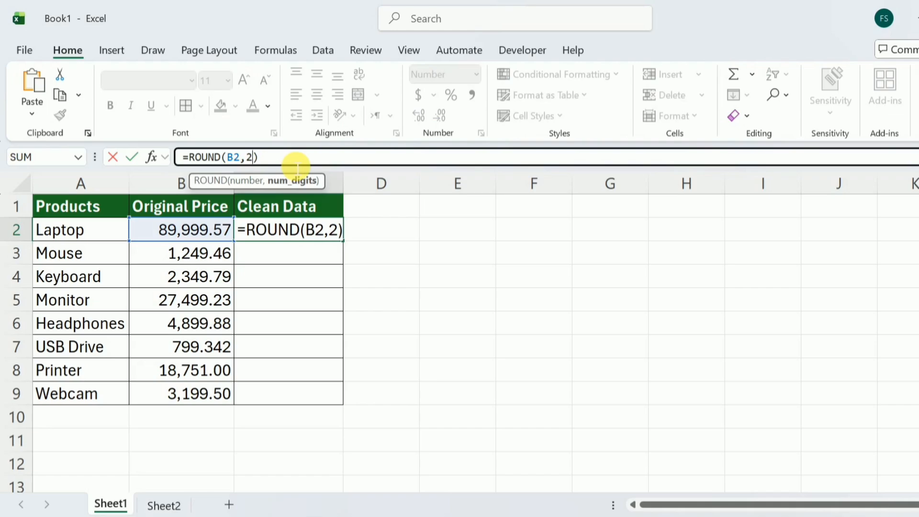
{"action": "key", "text": "Return"}
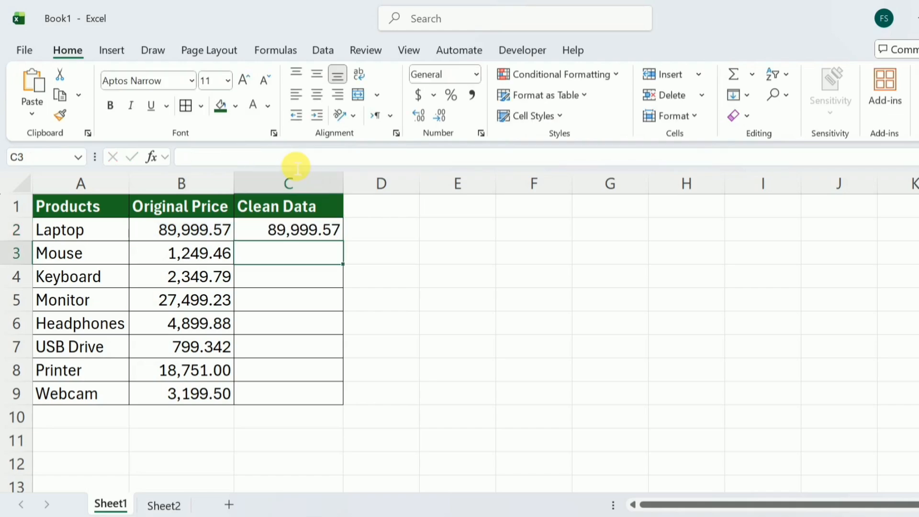
{"action": "left_click", "coordinate": [290, 234]}
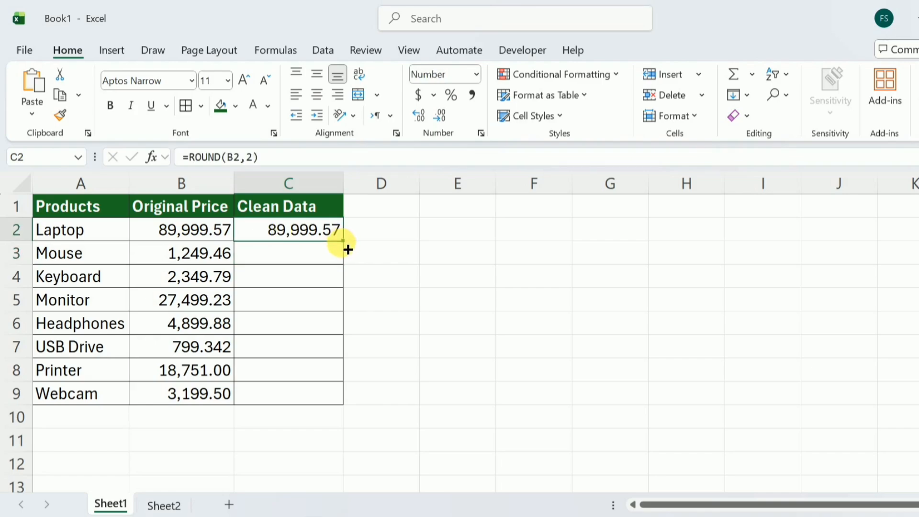
{"action": "left_click_drag", "start_coordinate": [343, 241], "coordinate": [352, 402]}
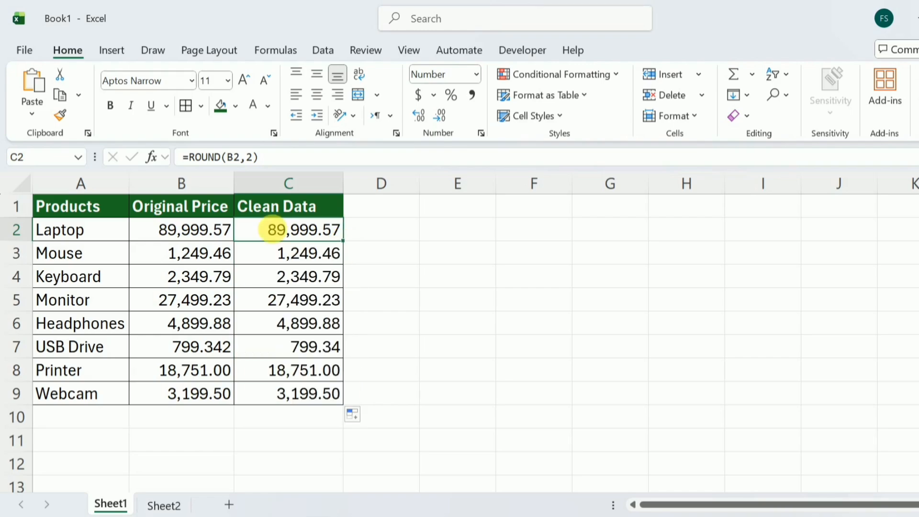
Set C2's ROUND formula back to 0 digits and fill it down the Clean Data column to C9
{"action": "left_click", "coordinate": [258, 163]}
{"action": "key", "text": "BackSpace"}
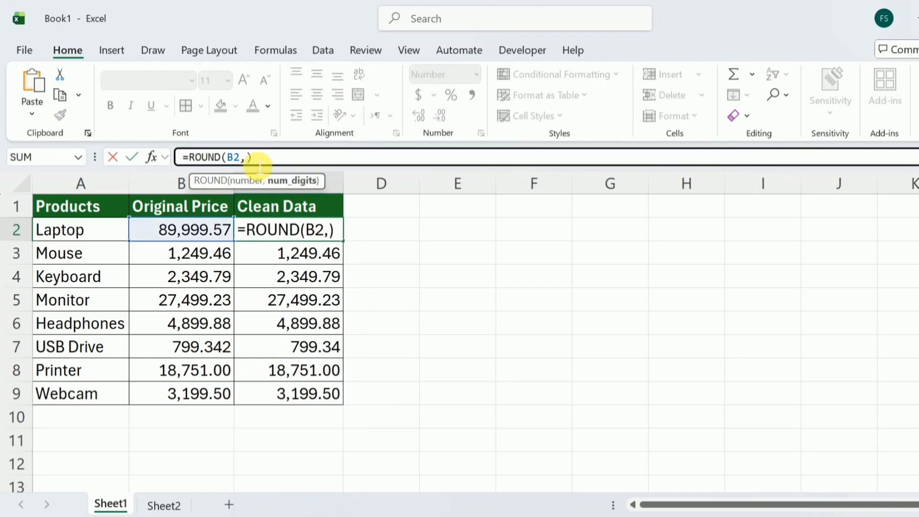
{"action": "type", "text": "0"}
{"action": "key", "text": "Return"}
{"action": "left_click", "coordinate": [316, 232]}
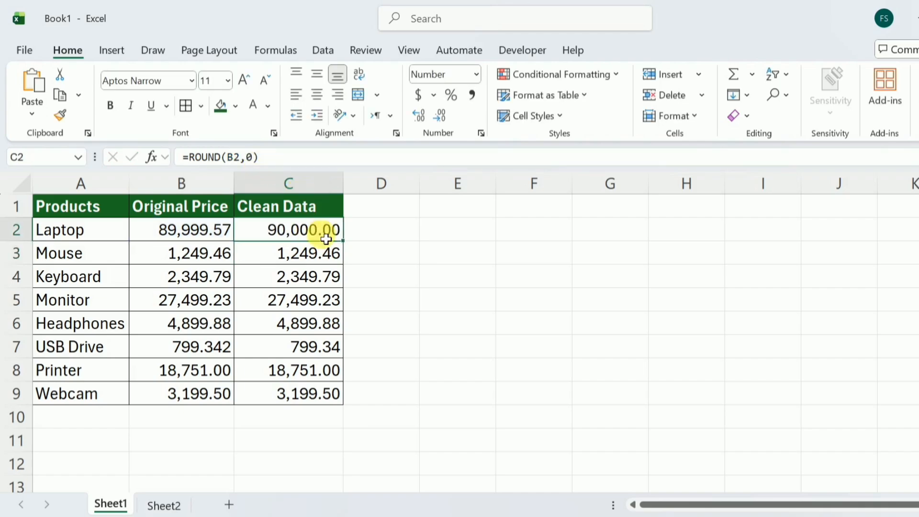
{"action": "double_click", "coordinate": [343, 241]}
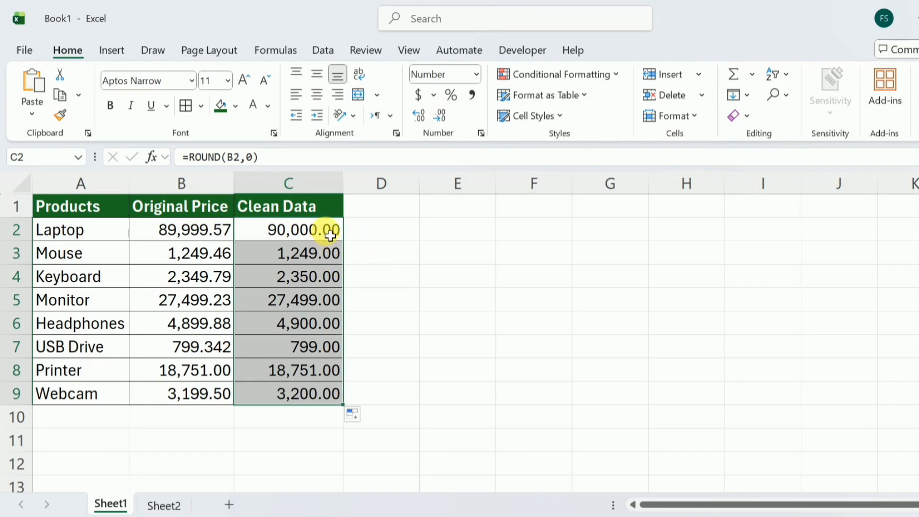
Decrease the decimal places of the Clean Data values C2:C9 until they show whole numbers
{"action": "left_click", "coordinate": [440, 117]}
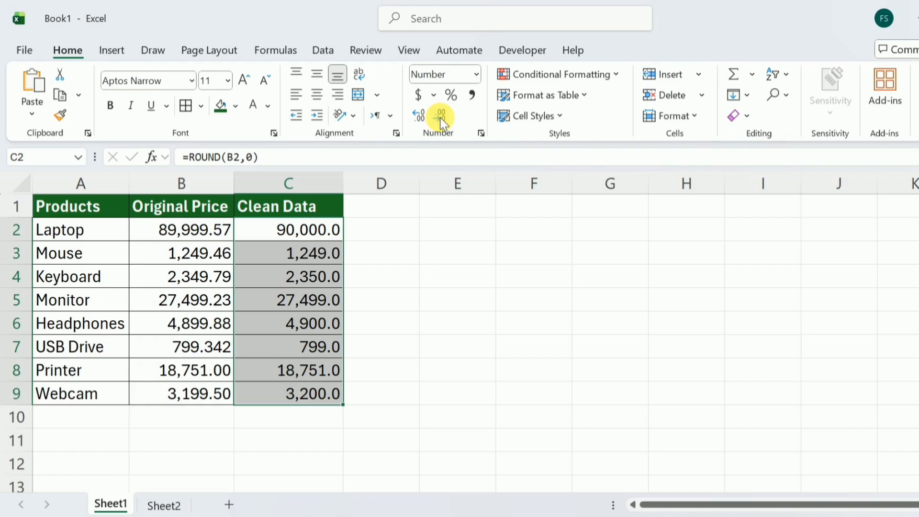
{"action": "left_click", "coordinate": [441, 116]}
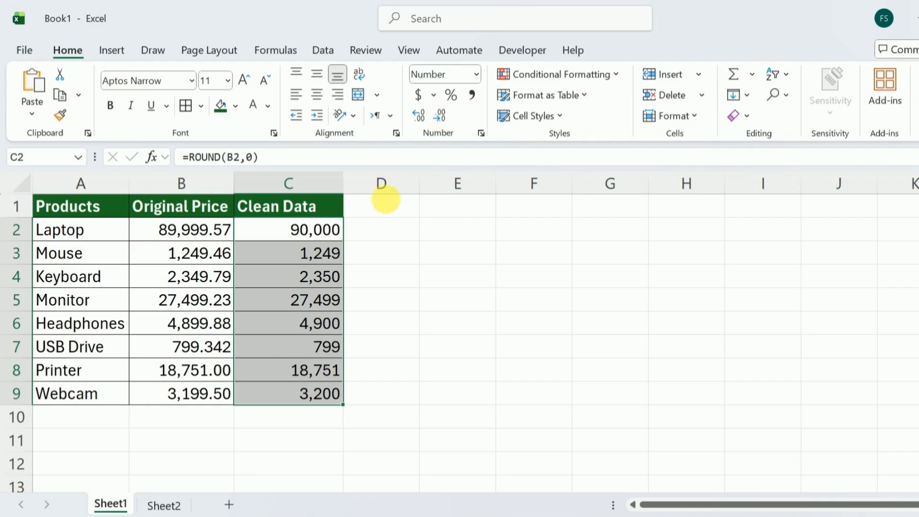
{"action": "left_click", "coordinate": [331, 206]}
Switch to Sheet2 and enter =ROUND(B2,0) in the Round column for Ali's marks
{"action": "left_click", "coordinate": [166, 505]}
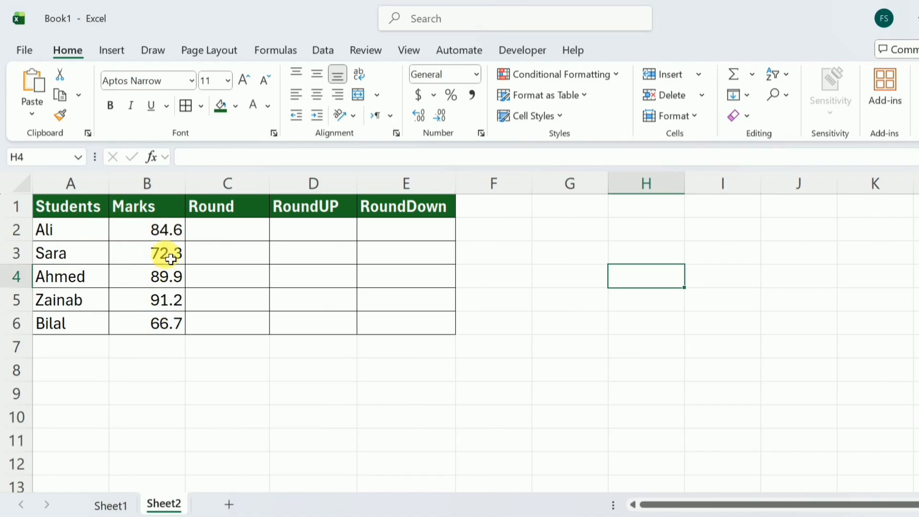
{"action": "left_click", "coordinate": [235, 241]}
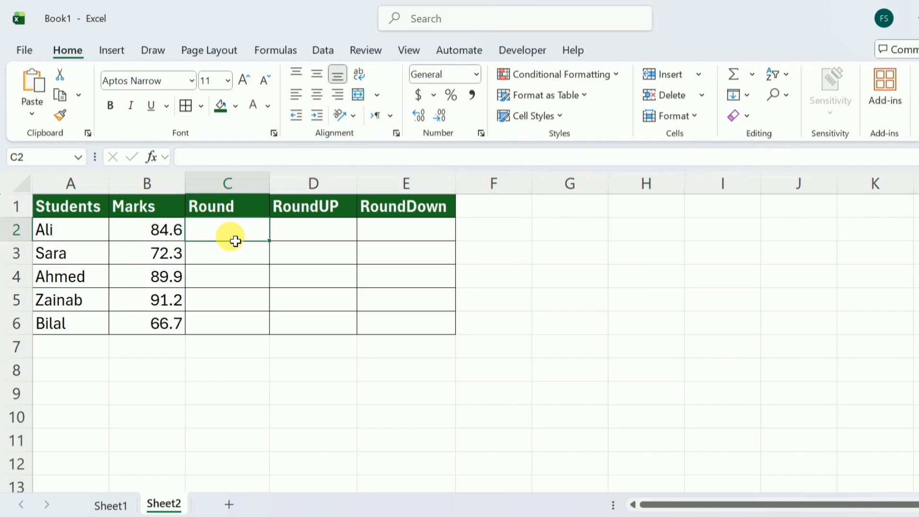
{"action": "type", "text": "="}
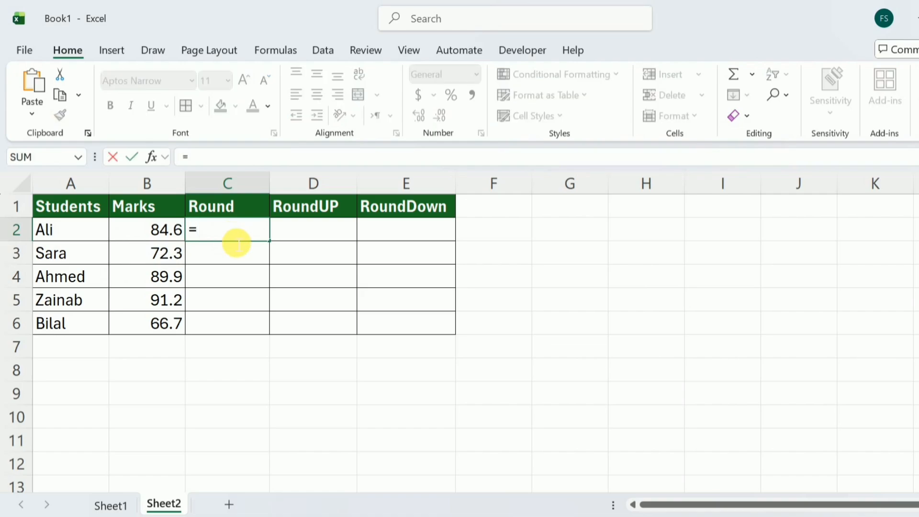
{"action": "type", "text": "round("}
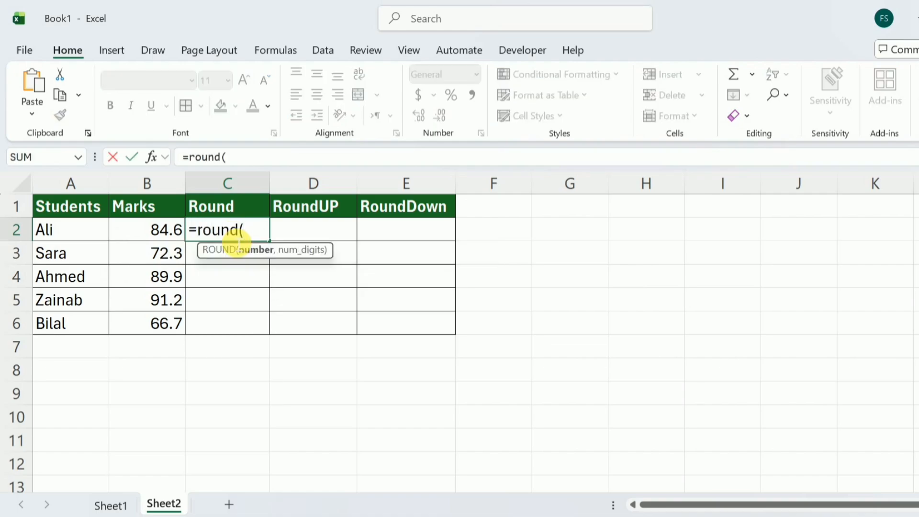
{"action": "left_click", "coordinate": [170, 234]}
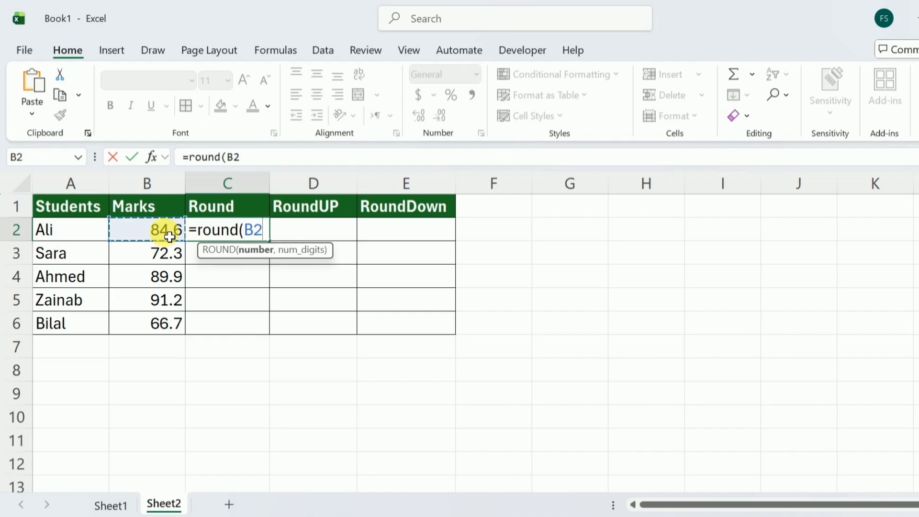
{"action": "type", "text": ","}
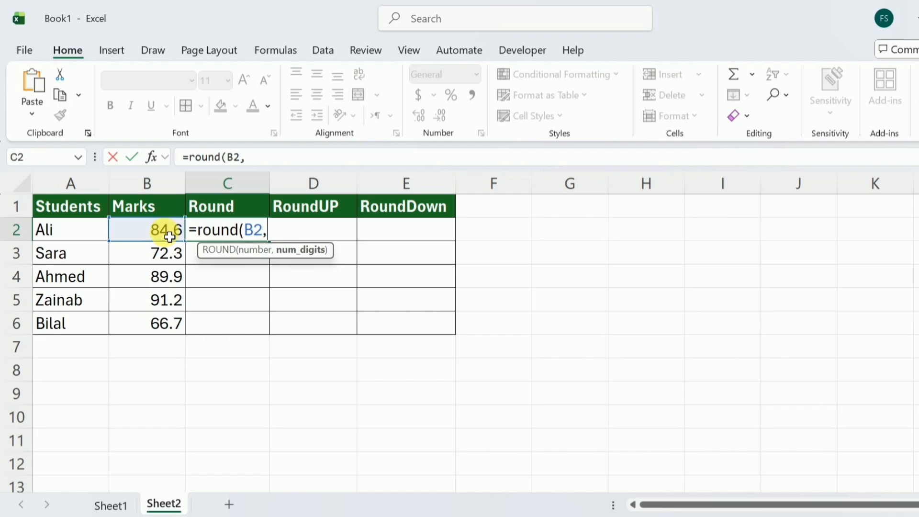
{"action": "type", "text": "0)"}
{"action": "key", "text": "Return"}
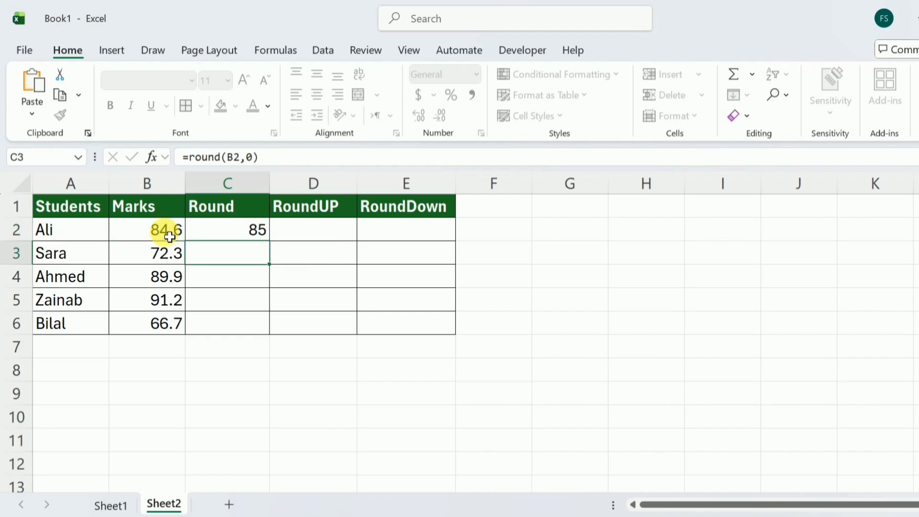
Fill the Round formula down the column for all five students
{"action": "left_click", "coordinate": [265, 235]}
{"action": "double_click", "coordinate": [269, 240]}
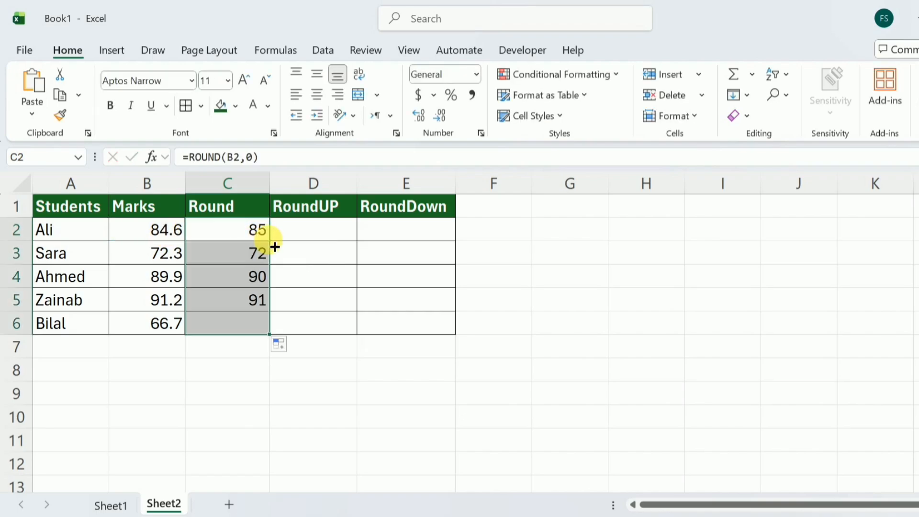
{"action": "left_click", "coordinate": [235, 234]}
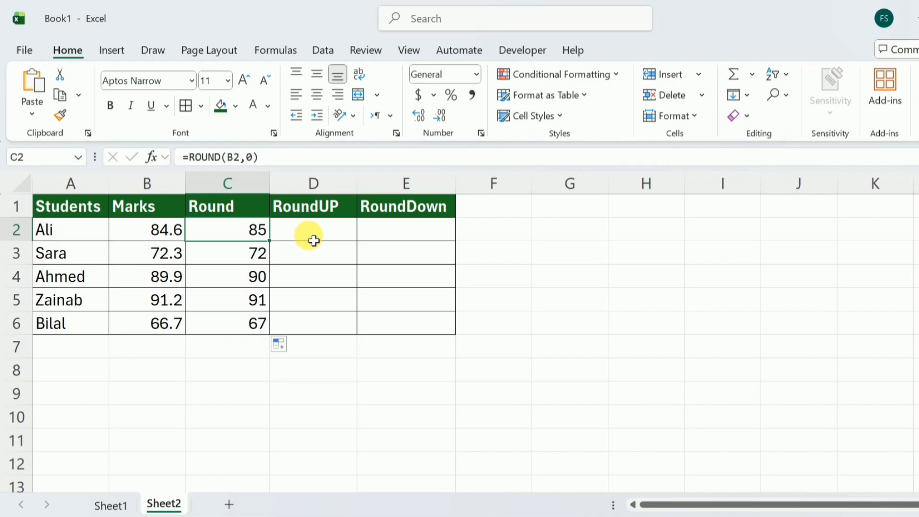
Enter =ROUNDUP(B2,0) in the RoundUP column for Ali's marks
{"action": "left_click", "coordinate": [314, 240]}
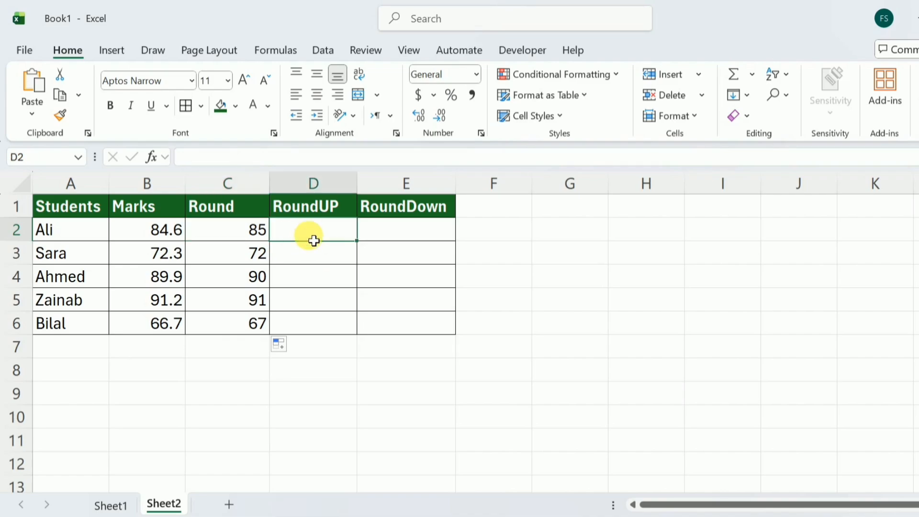
{"action": "type", "text": "="}
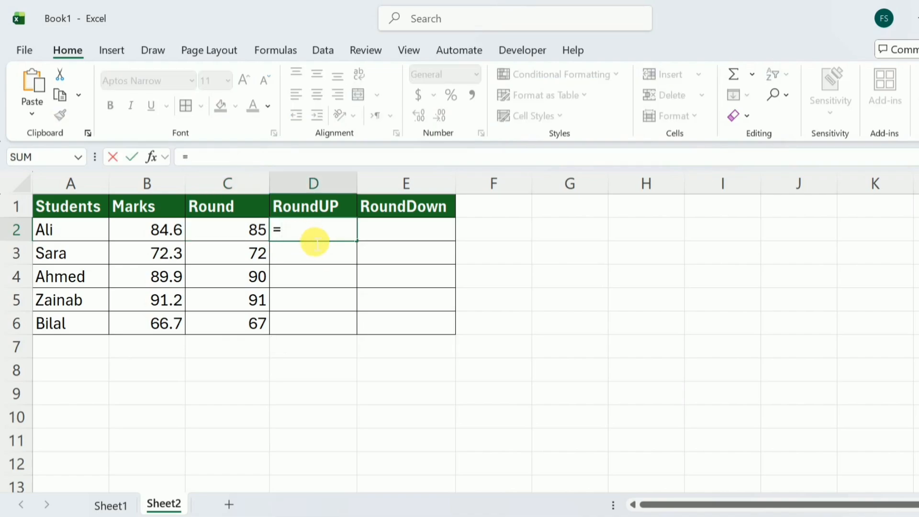
{"action": "type", "text": "roundup("}
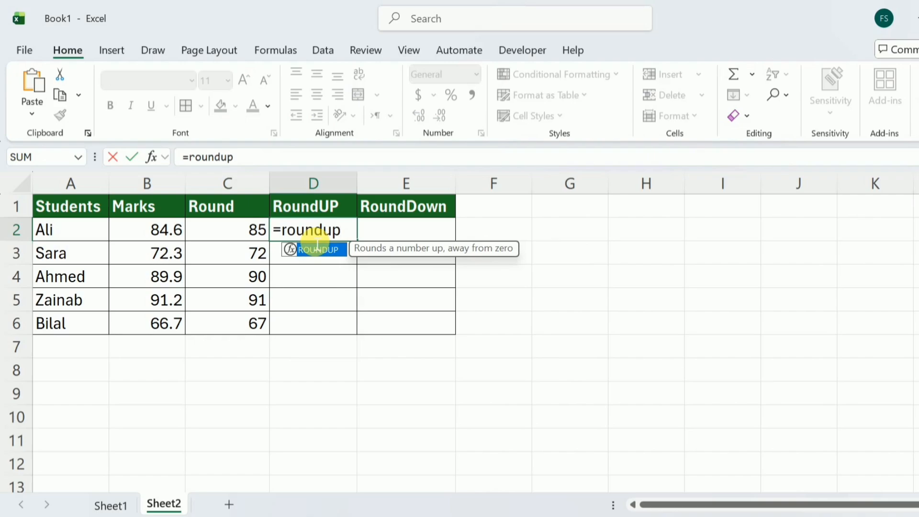
{"action": "left_click", "coordinate": [168, 233]}
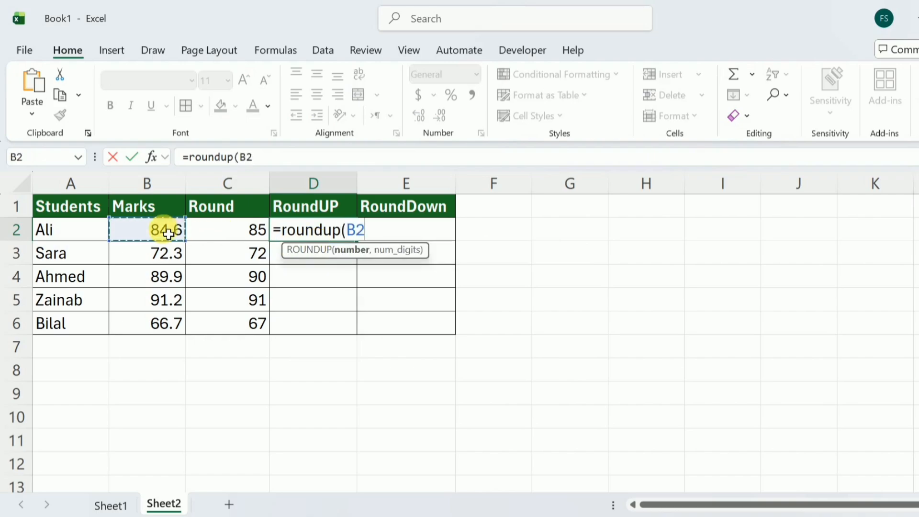
{"action": "type", "text": ","}
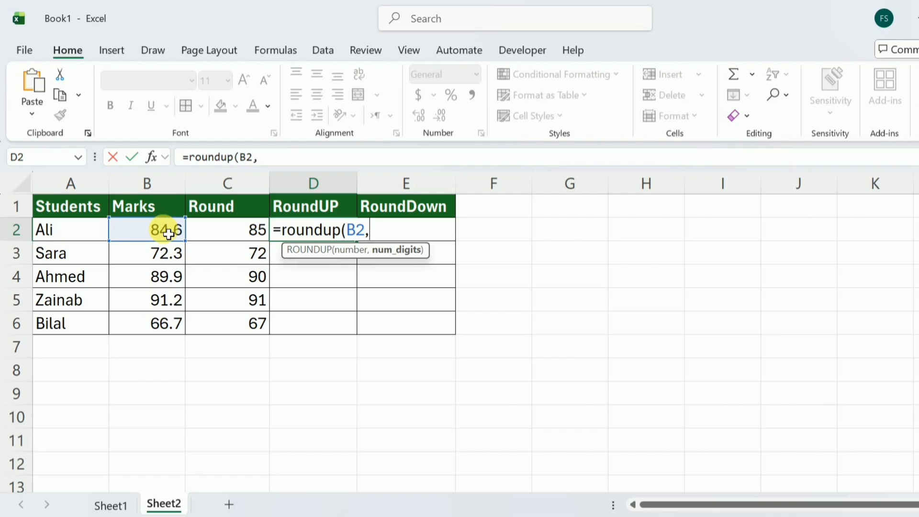
{"action": "type", "text": "0"}
{"action": "type", "text": ")"}
{"action": "key", "text": "Return"}
{"action": "left_click", "coordinate": [351, 237]}
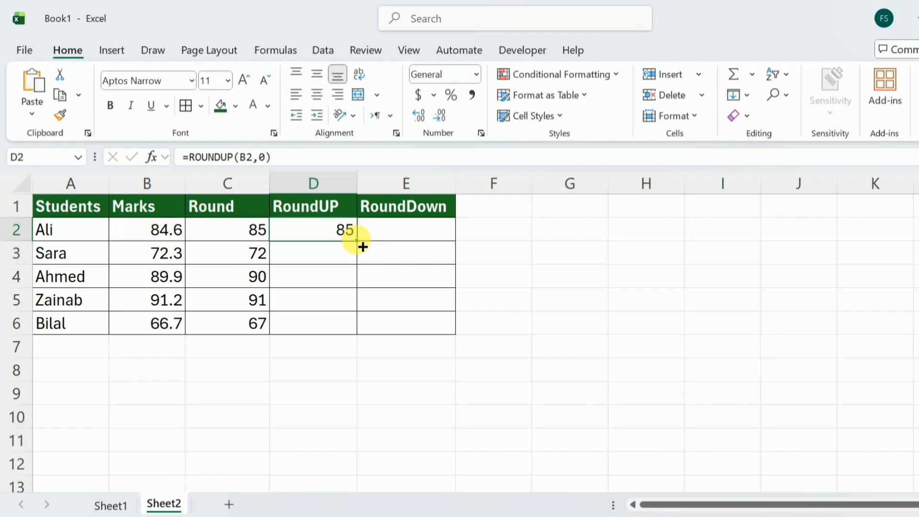
Fill the RoundUP formula down the column for all five students
{"action": "left_click_drag", "start_coordinate": [362, 246], "coordinate": [361, 333]}
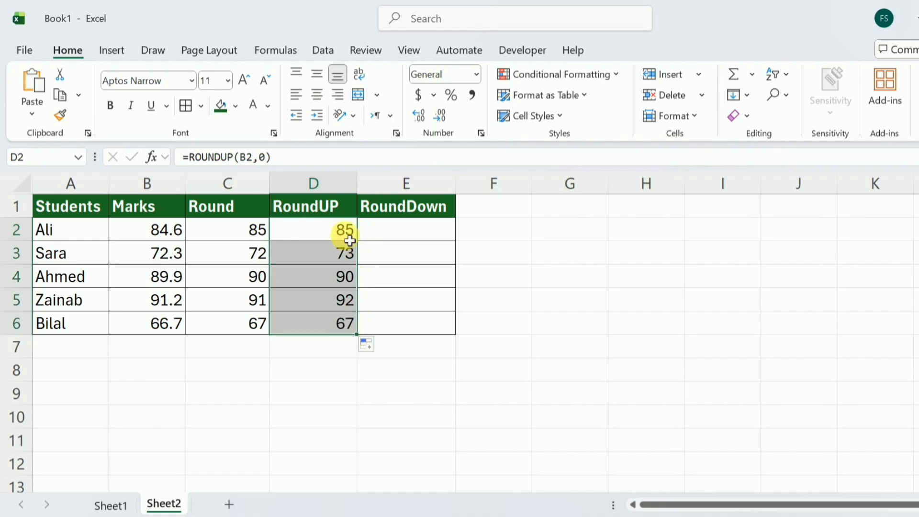
Enter =ROUNDDOWN(B2,0) in the RoundDown column for Ali's marks
{"action": "left_click", "coordinate": [388, 239]}
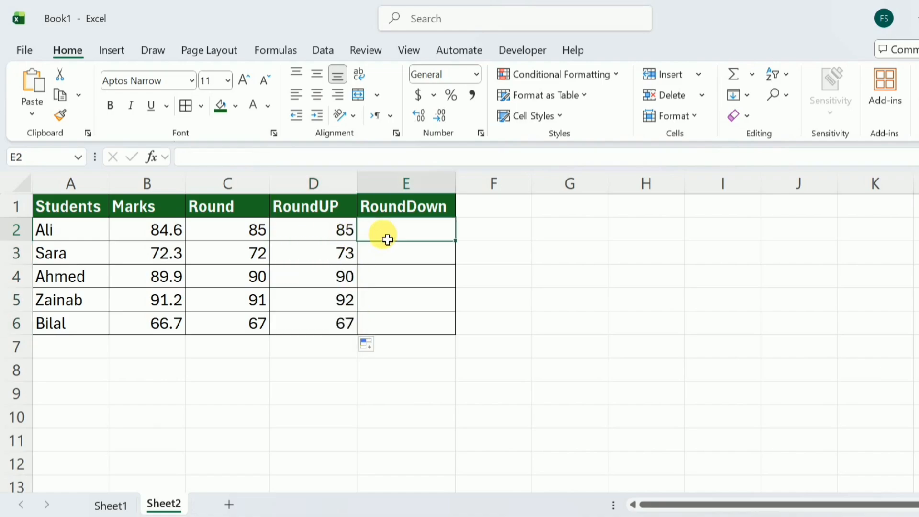
{"action": "type", "text": "="}
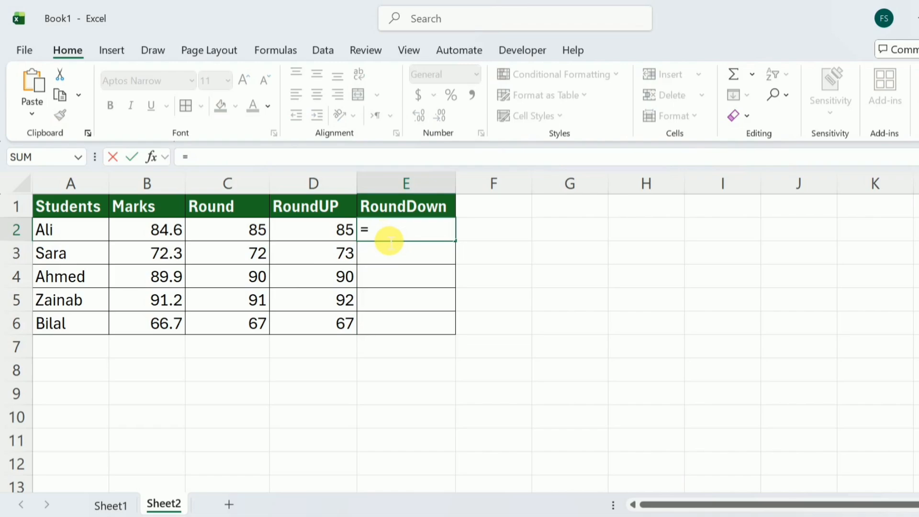
{"action": "type", "text": "rounddown("}
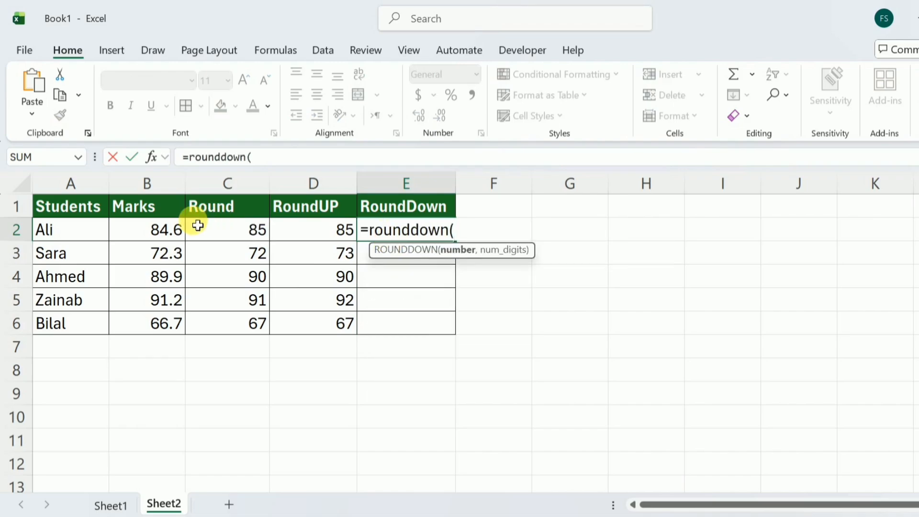
{"action": "left_click", "coordinate": [174, 232]}
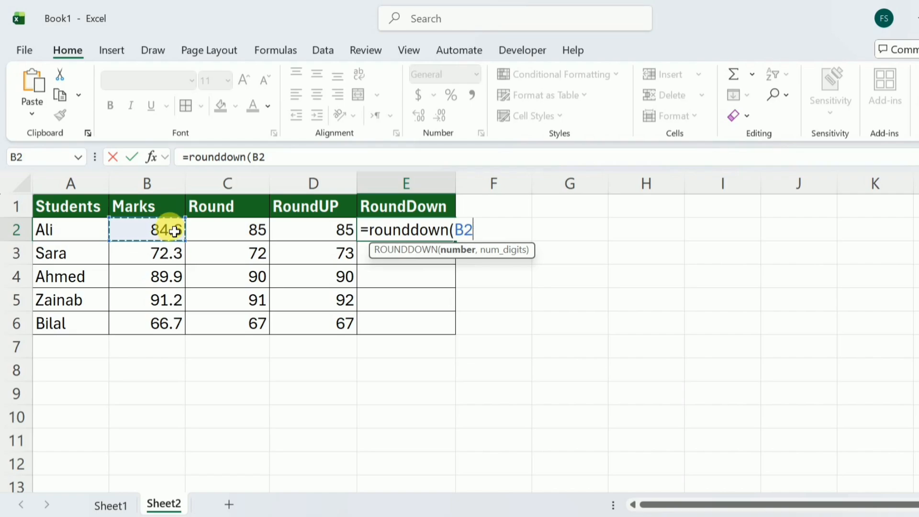
{"action": "type", "text": ","}
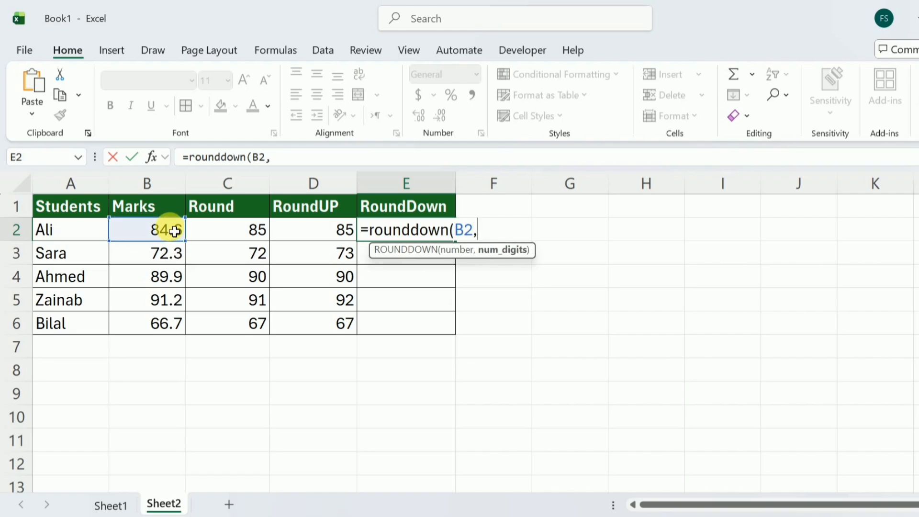
{"action": "type", "text": "0)"}
{"action": "key", "text": "Return"}
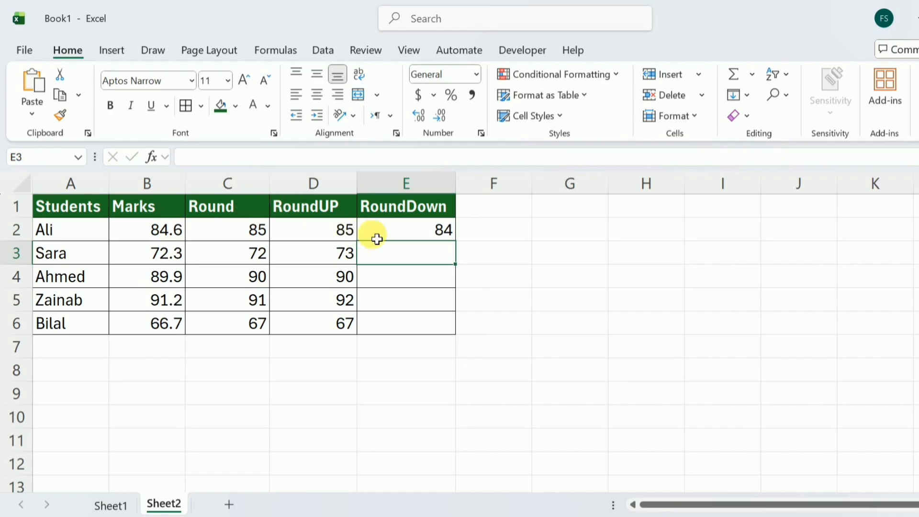
Fill the RoundDown formula down the column for all five students
{"action": "left_click", "coordinate": [442, 239]}
{"action": "left_click_drag", "start_coordinate": [455, 240], "coordinate": [455, 332]}
{"action": "key", "text": "Left"}
{"action": "key", "text": "Left"}
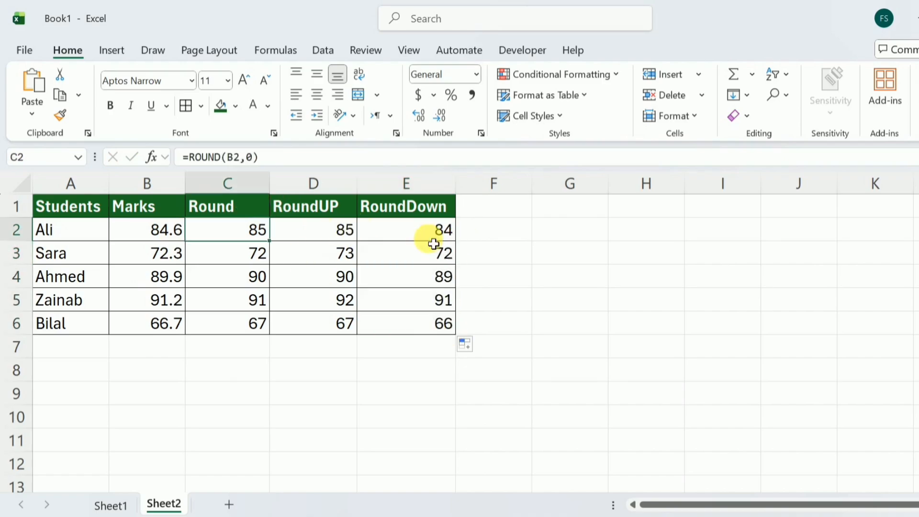